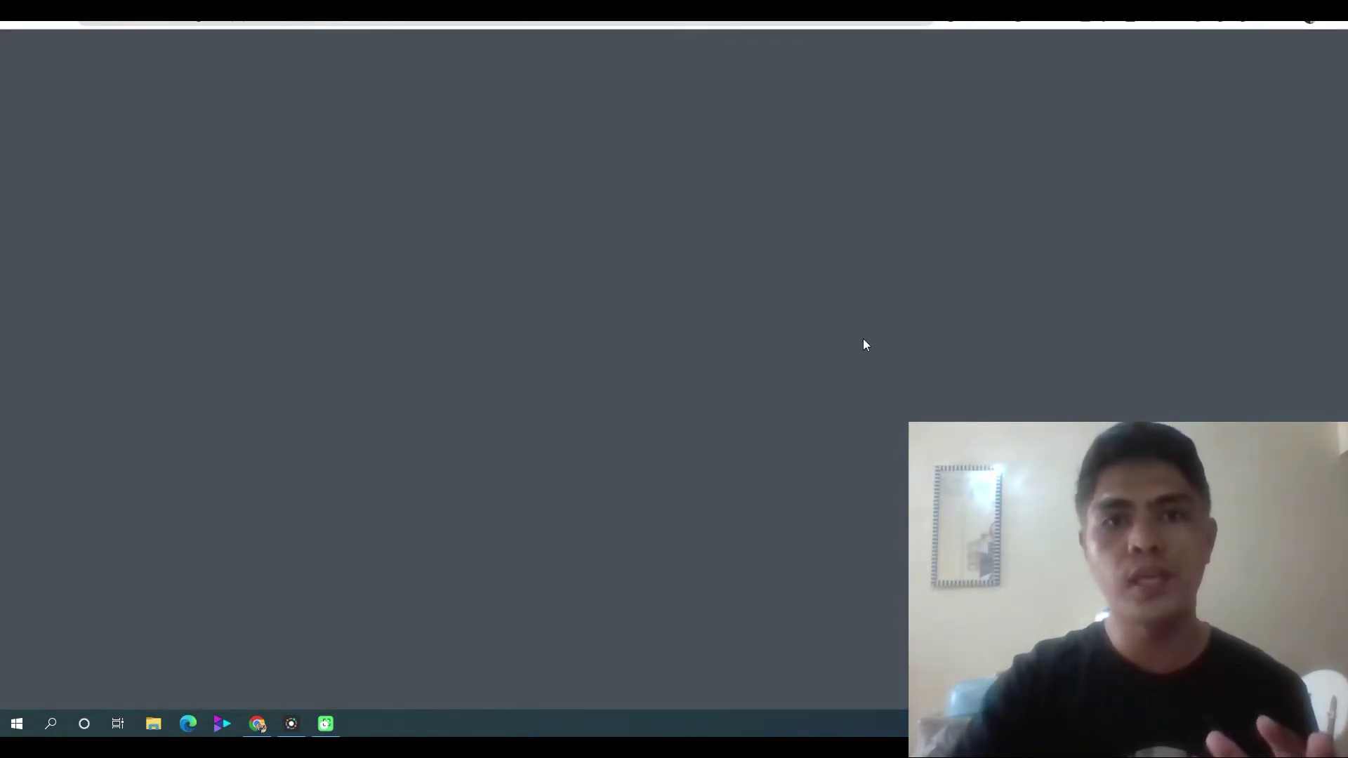
scroll(569, 328, down, 10)
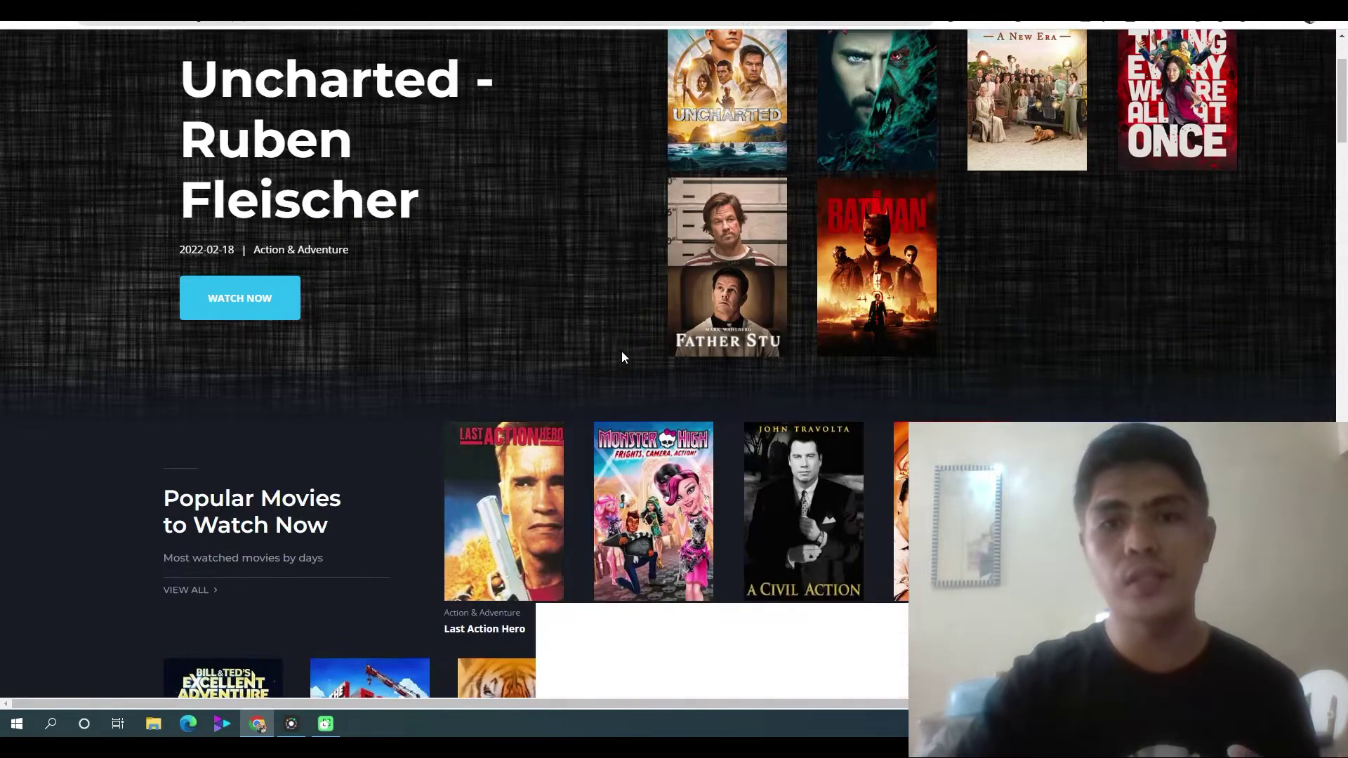
scroll(592, 393, down, 6)
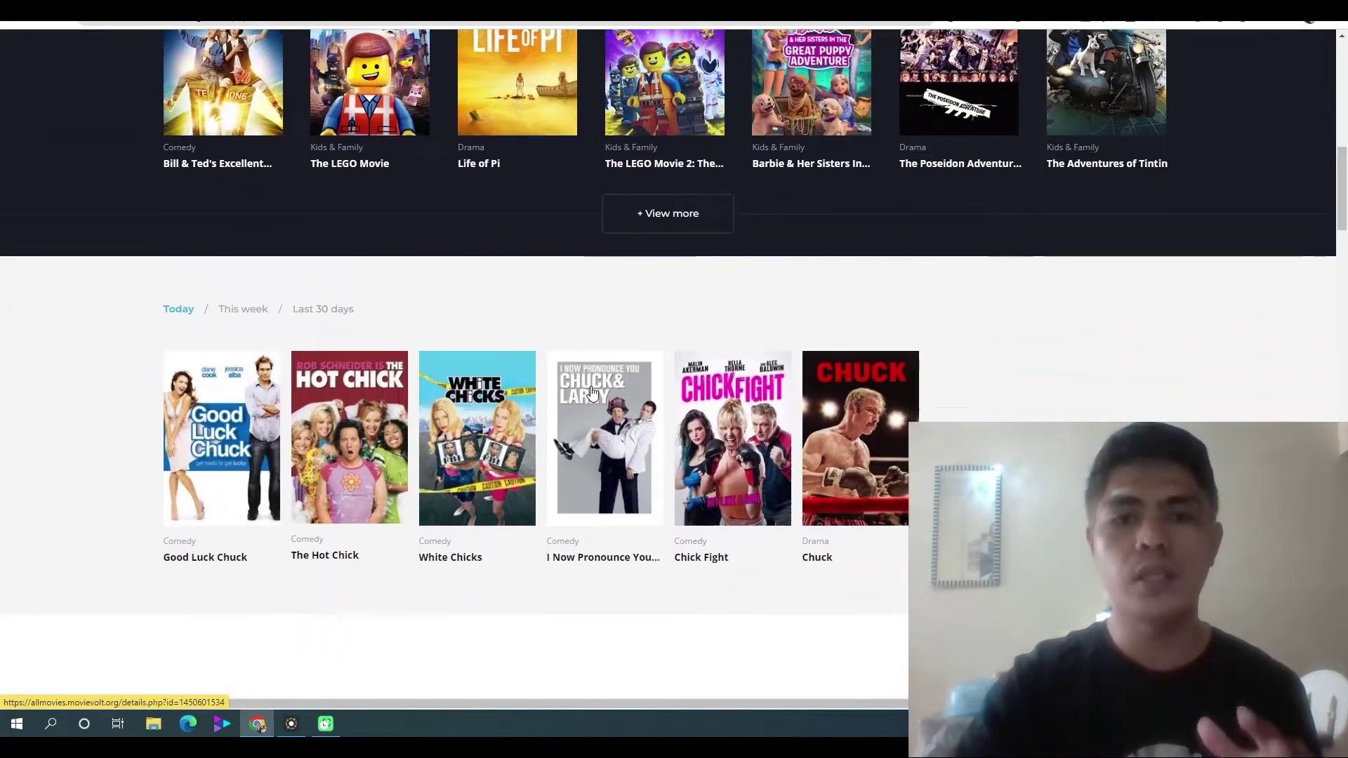
scroll(613, 390, down, 6)
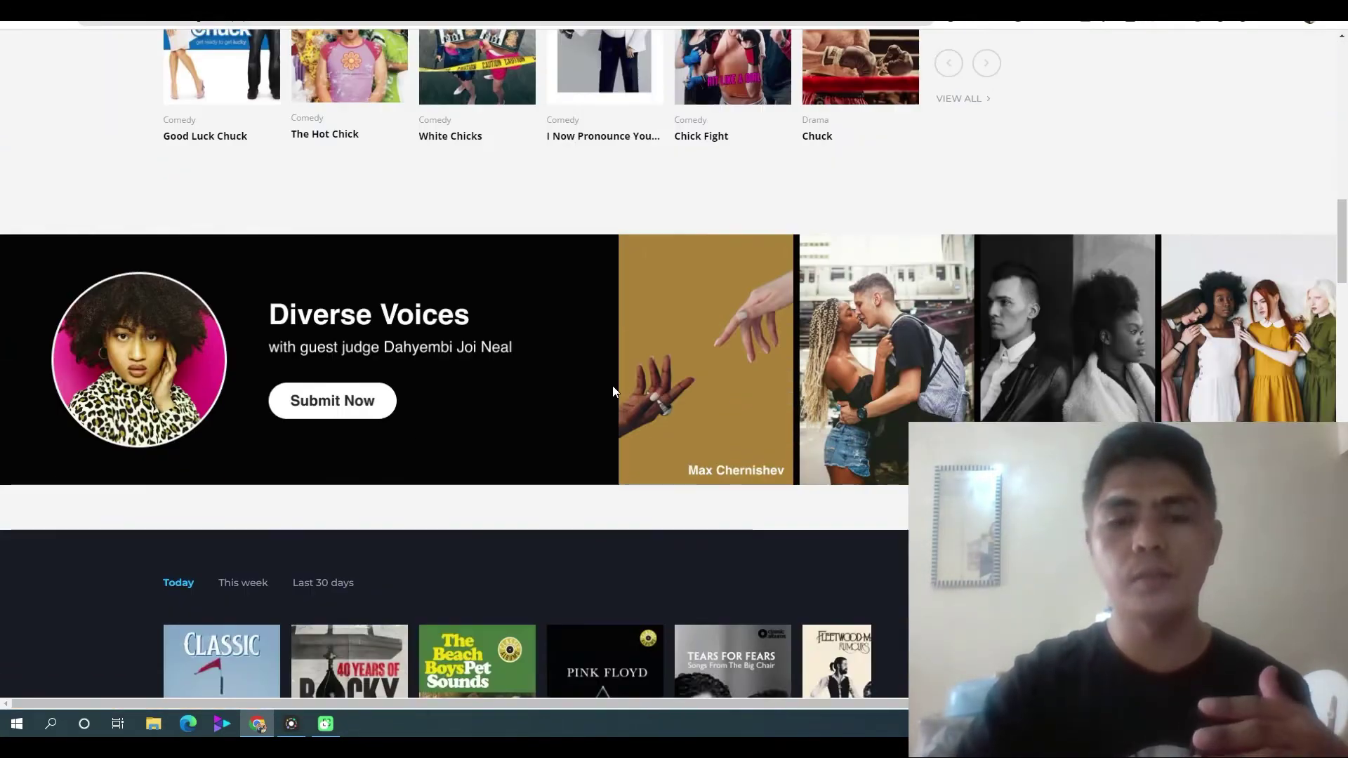
scroll(618, 390, up, 1)
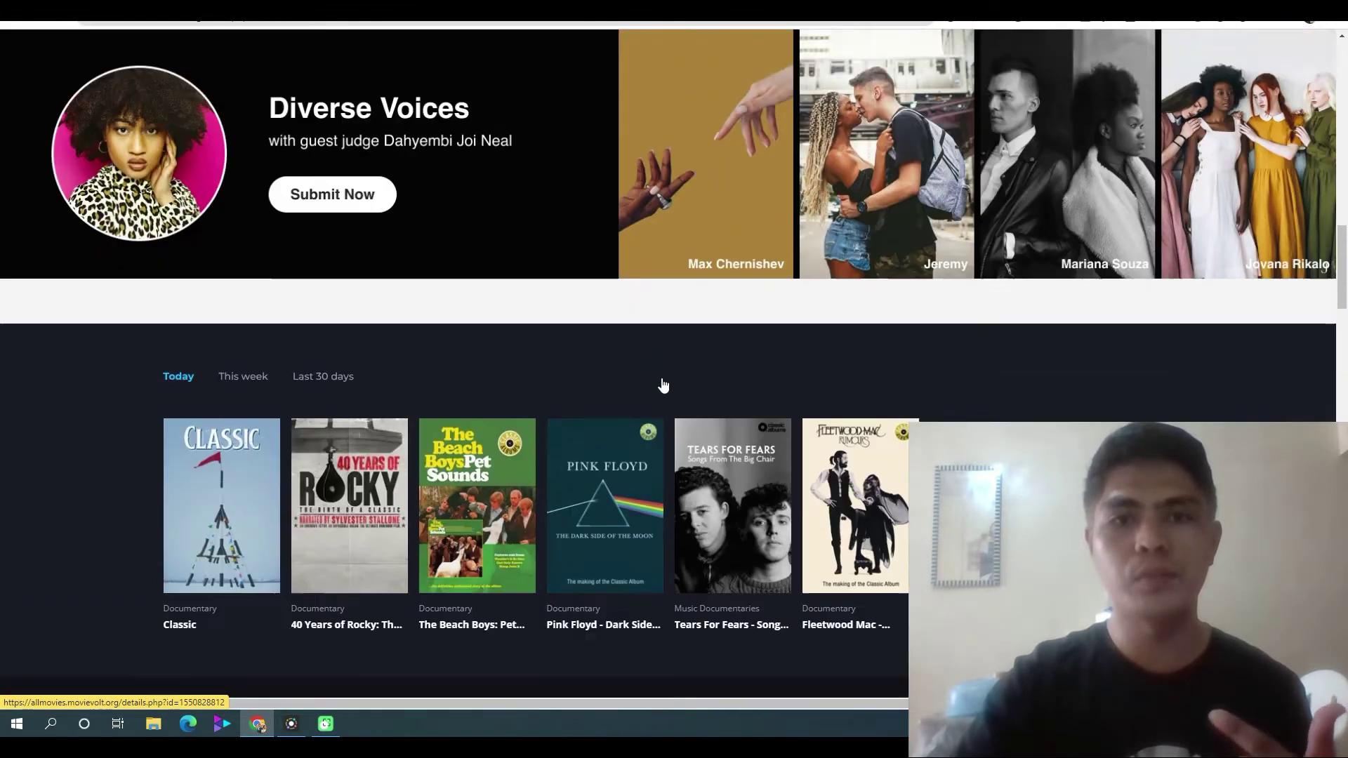
scroll(625, 393, down, 8)
scroll(629, 397, up, 2)
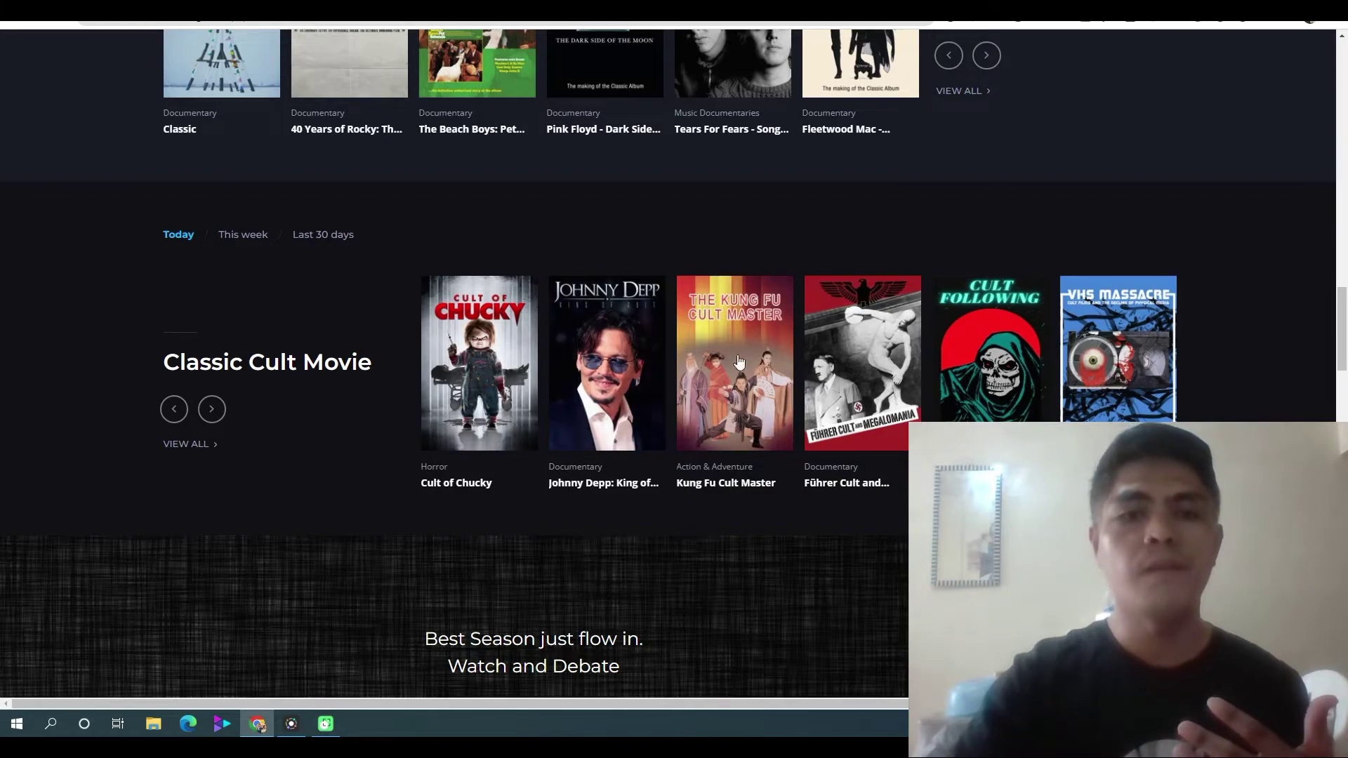
scroll(657, 385, down, 6)
scroll(658, 384, down, 13)
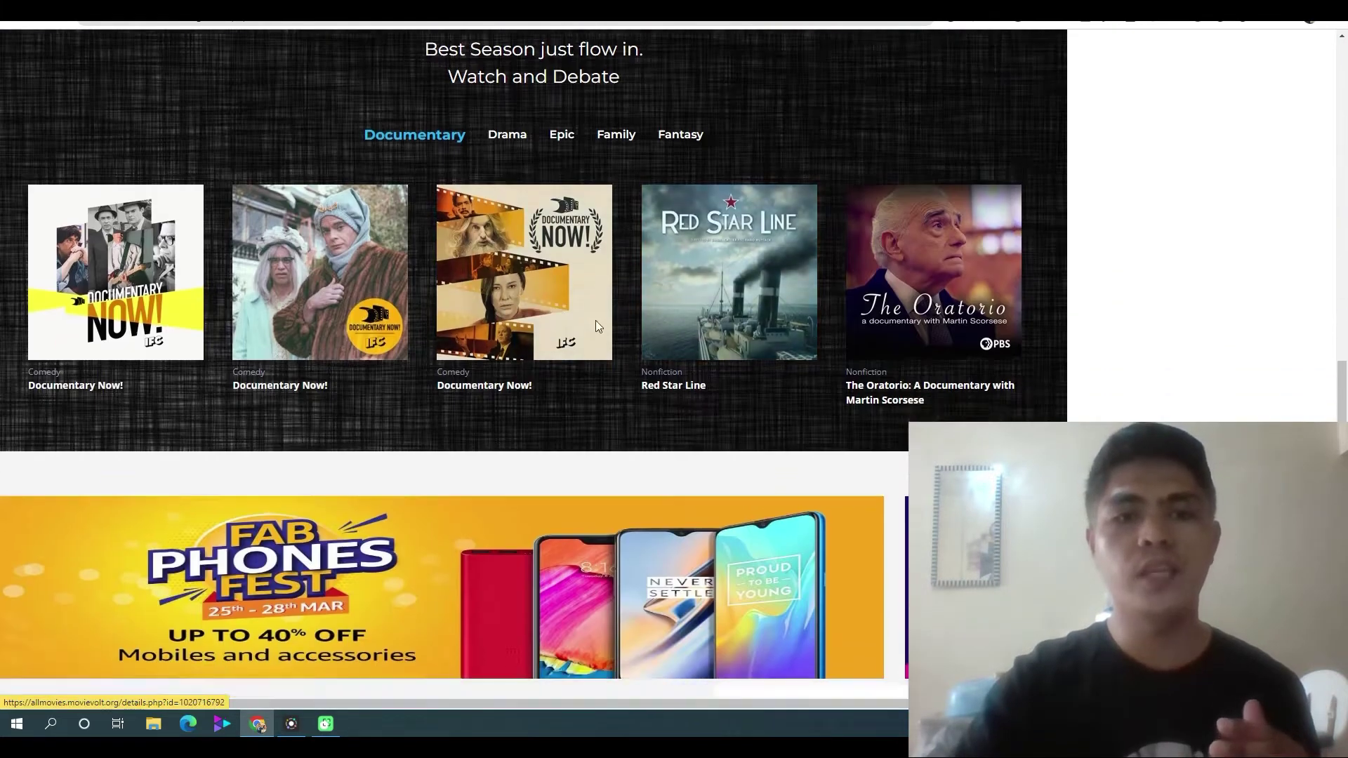
scroll(704, 386, up, 4)
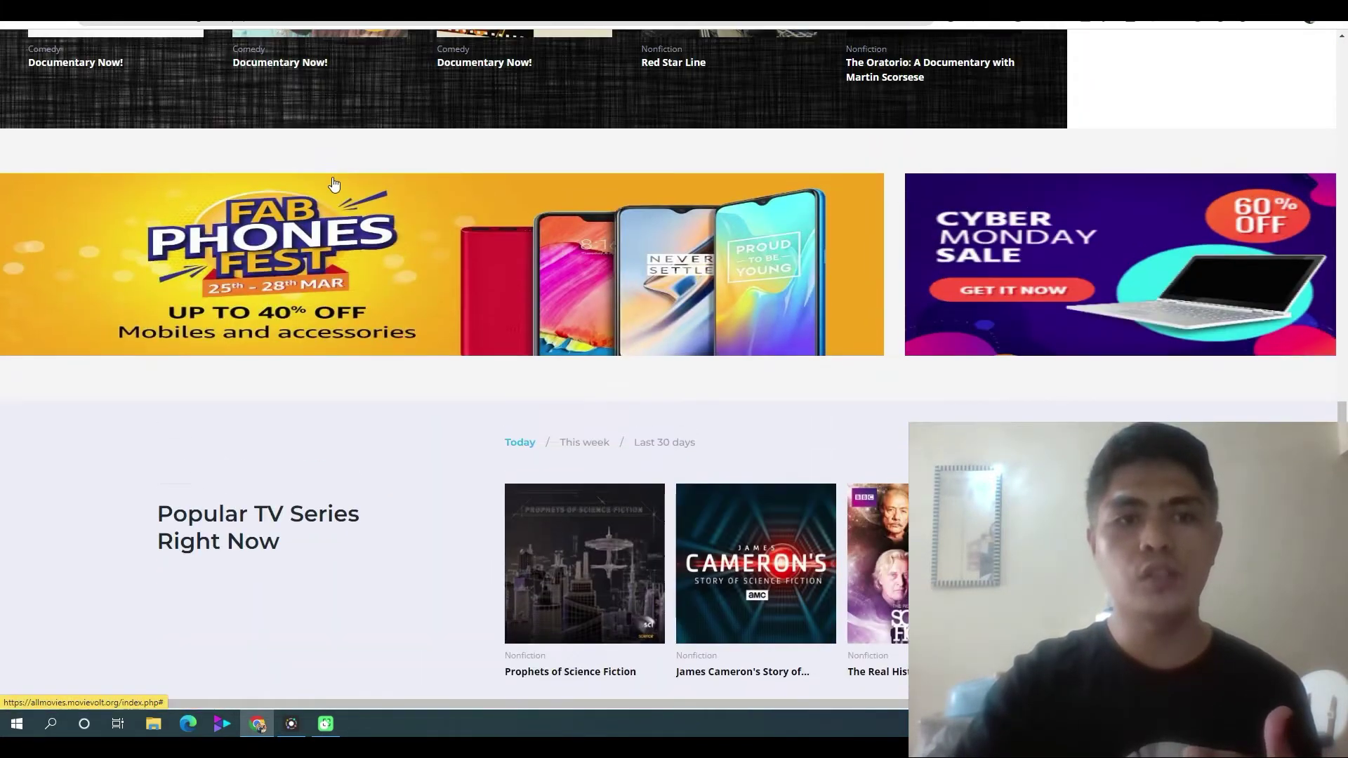
scroll(608, 341, down, 6)
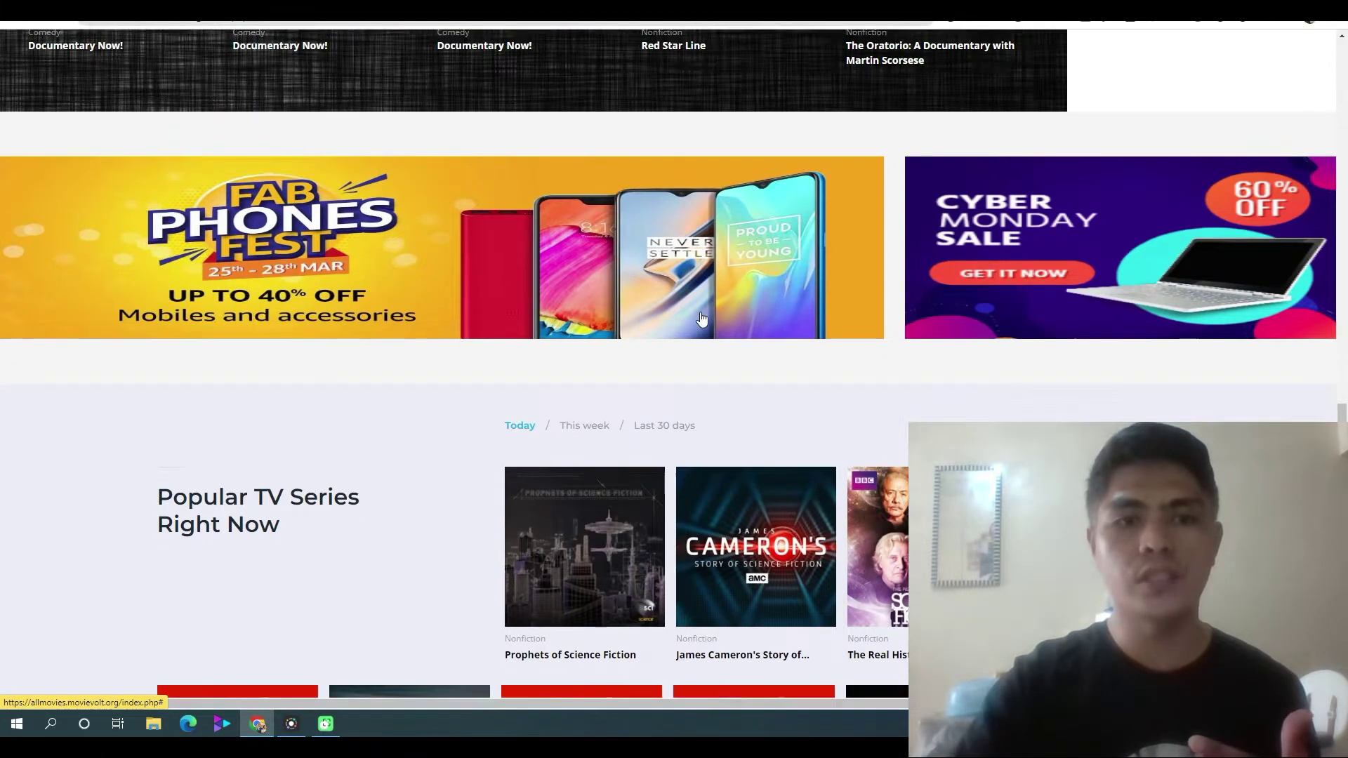
scroll(706, 359, down, 7)
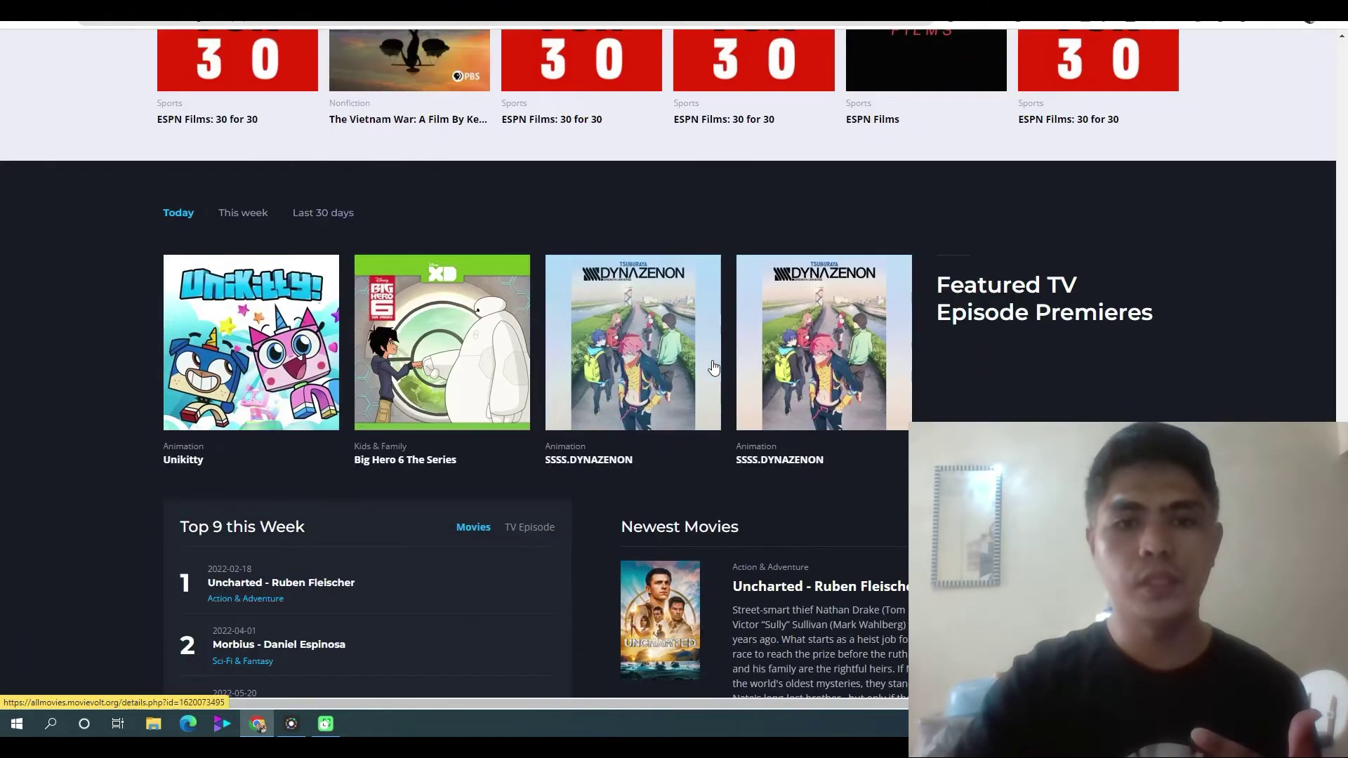
scroll(706, 359, up, 6)
scroll(704, 356, down, 3)
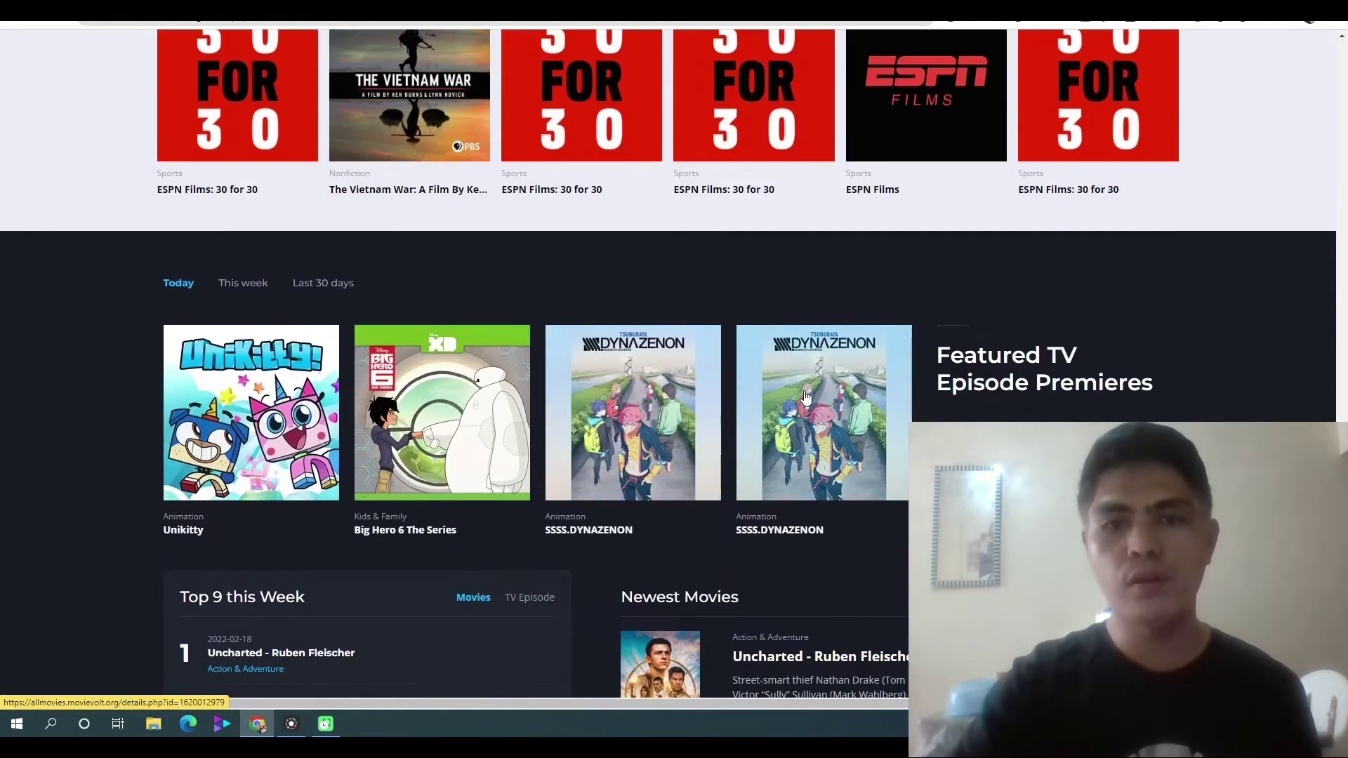
scroll(688, 408, down, 5)
scroll(681, 434, up, 15)
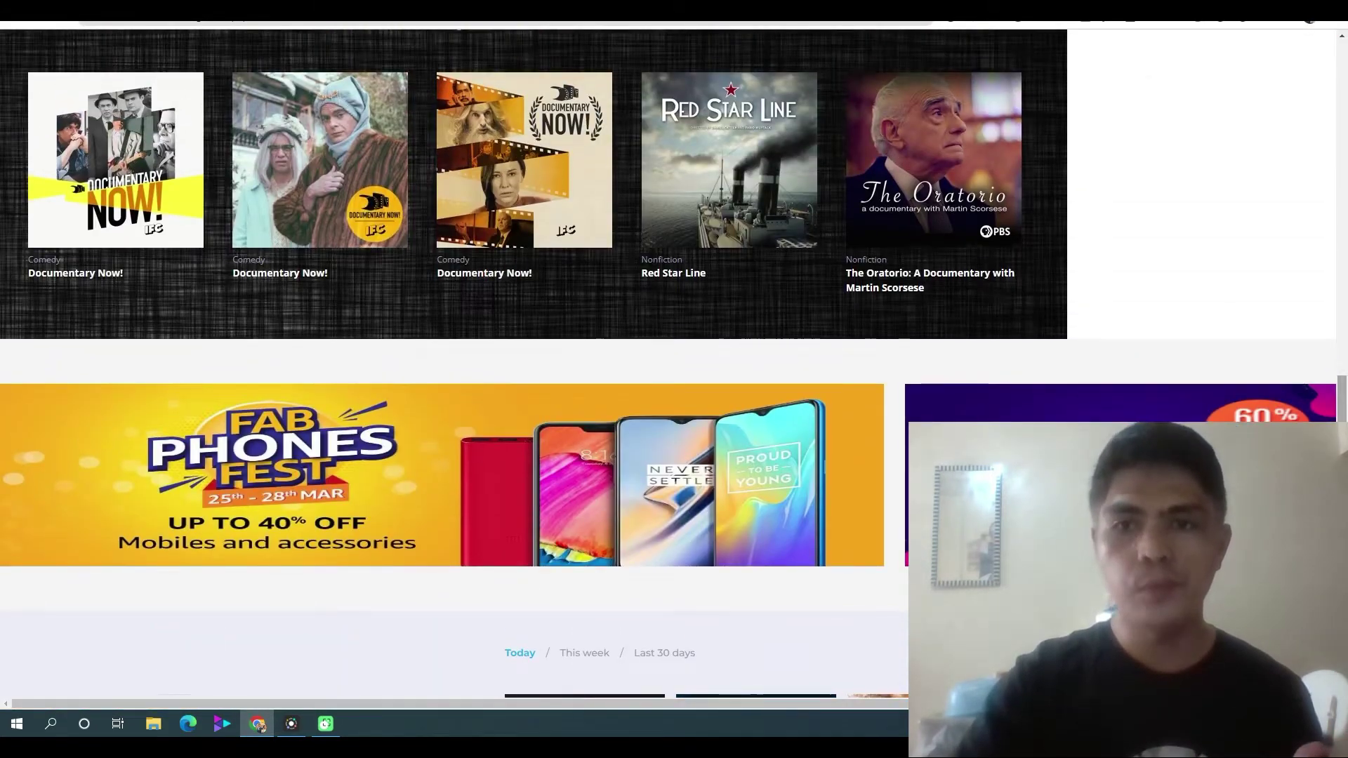
drag(1343, 444, 1342, 150)
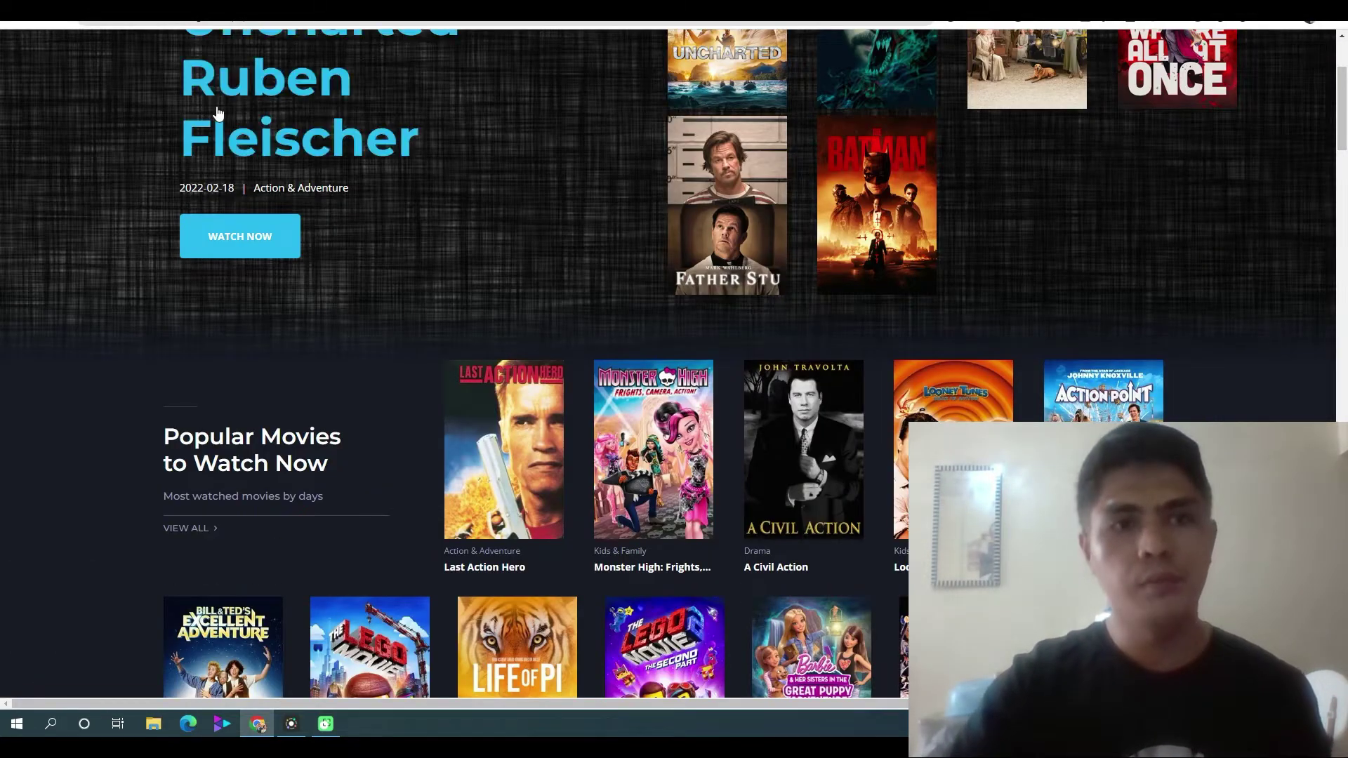
key(ctrl+w)
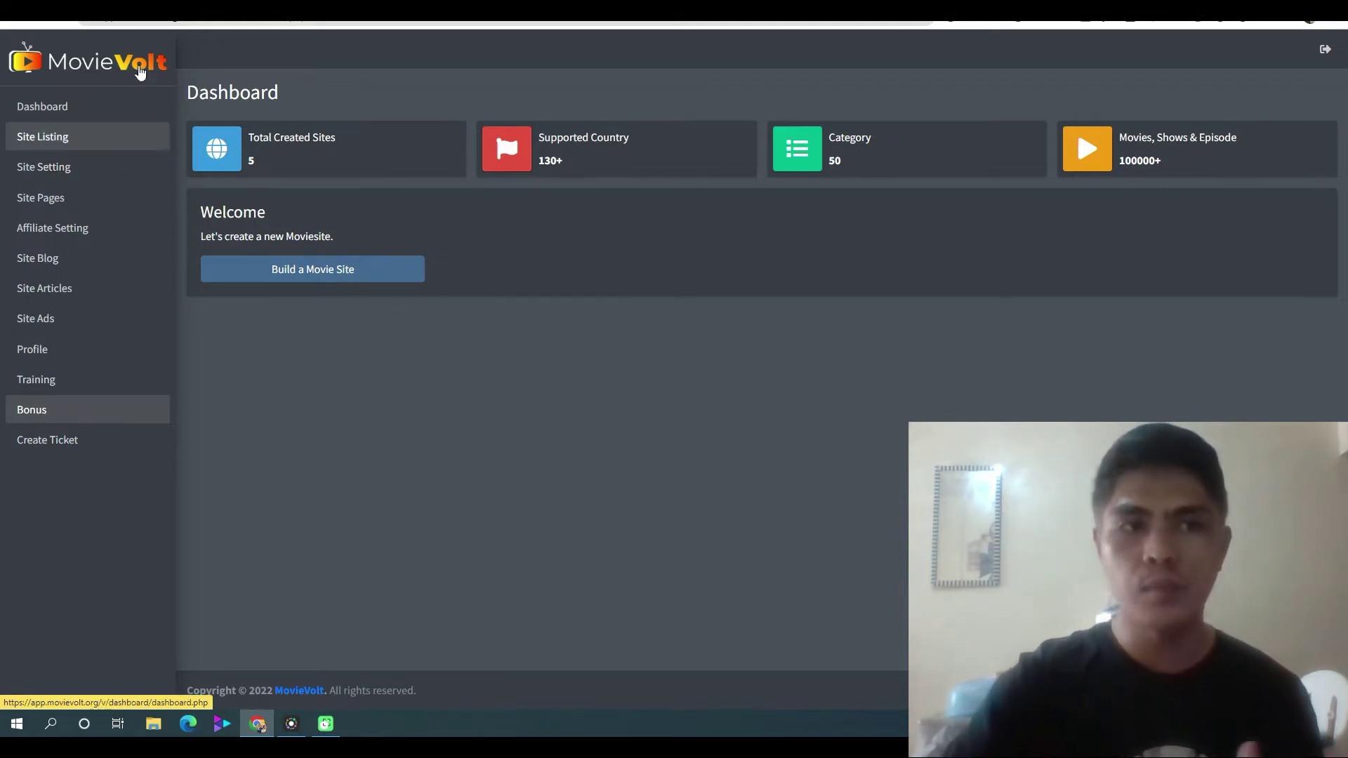
Open the dashboard's Bonus pages, bringing up the 'Moviebolt bonus' Google Doc.
click(396, 270)
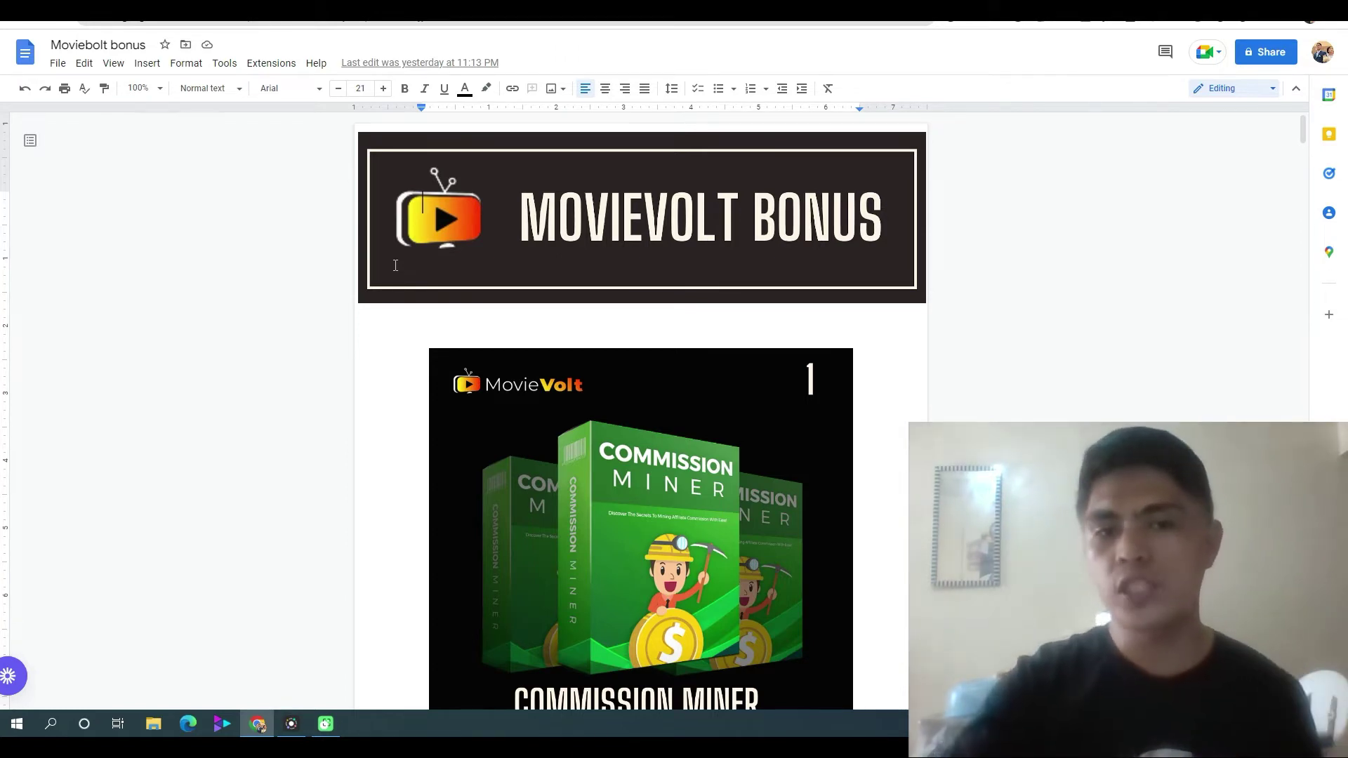
Scroll through the bonus document from bonus 1, Commission Miner, down to bonus 4, Lucid.
scroll(482, 301, down, 3)
scroll(482, 301, up, 1)
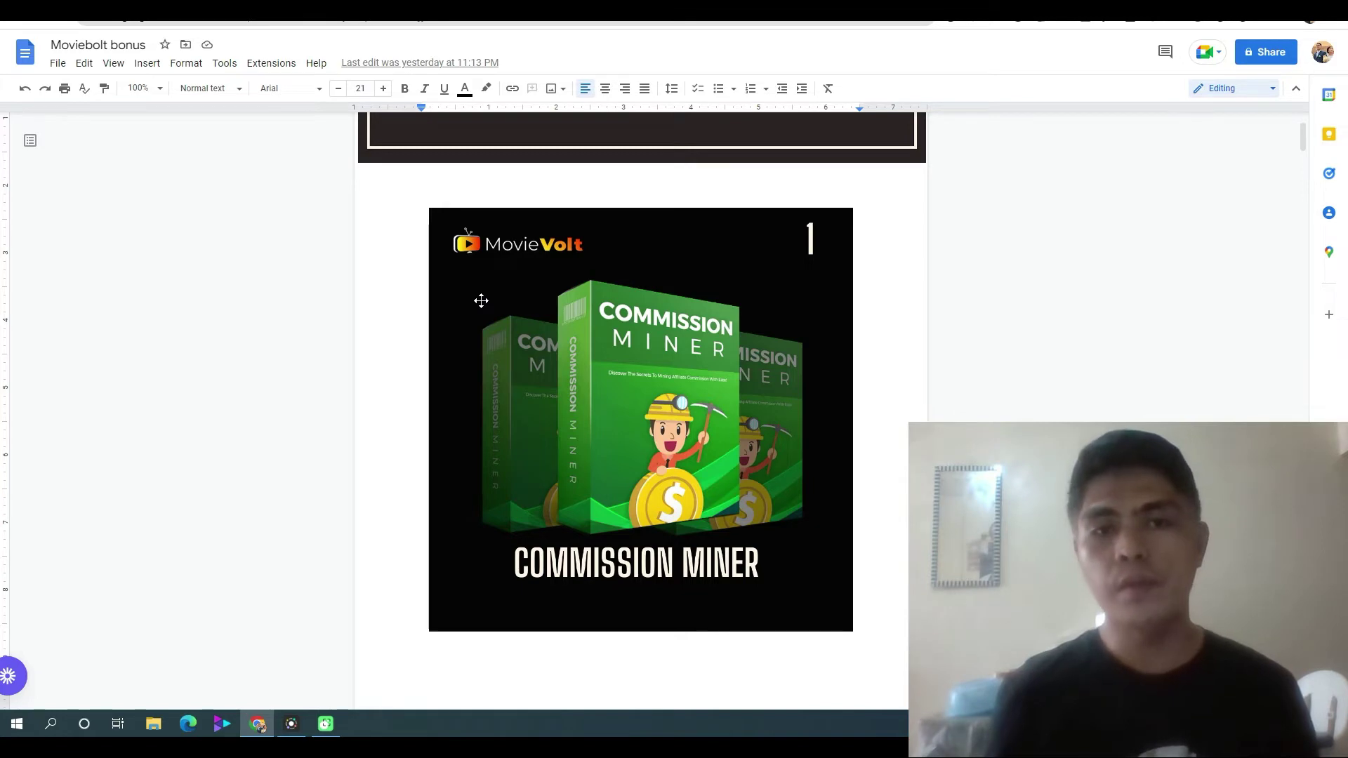
scroll(490, 318, down, 4)
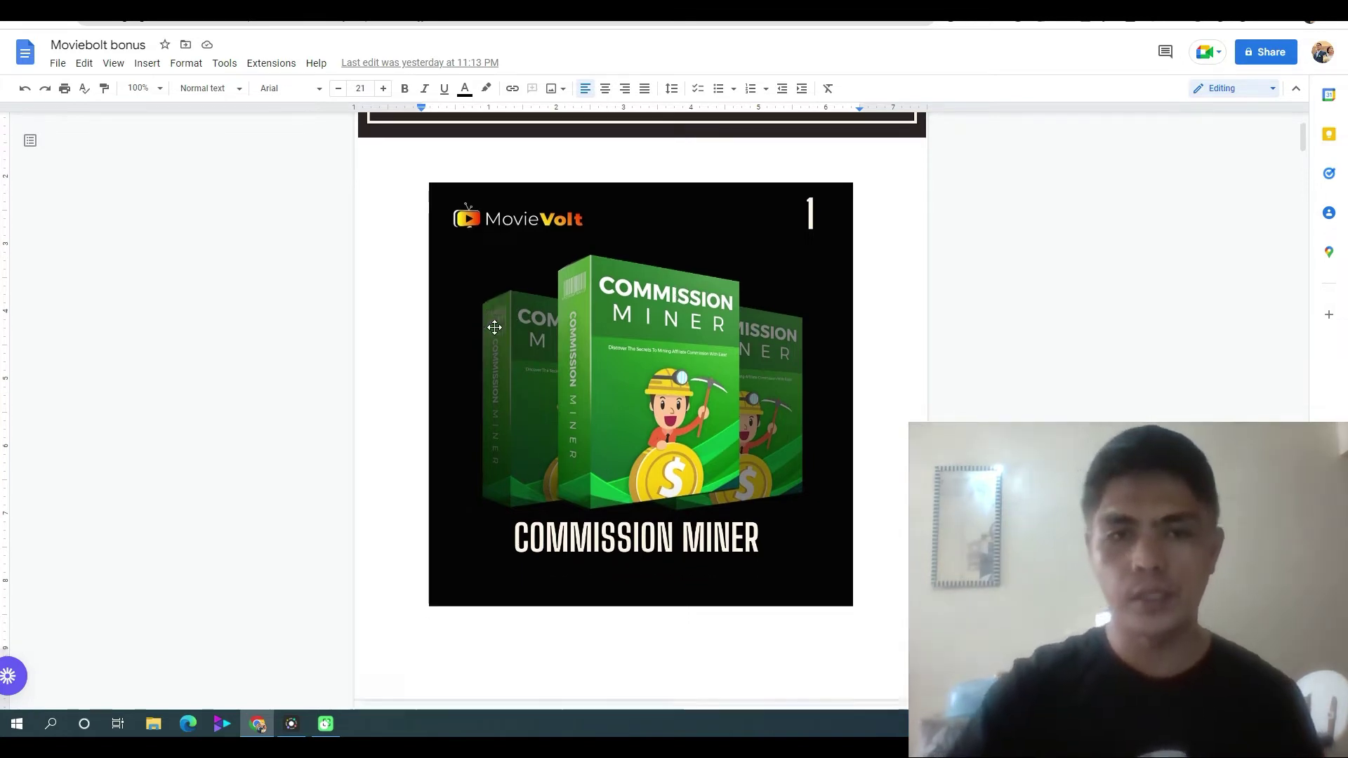
scroll(577, 338, down, 7)
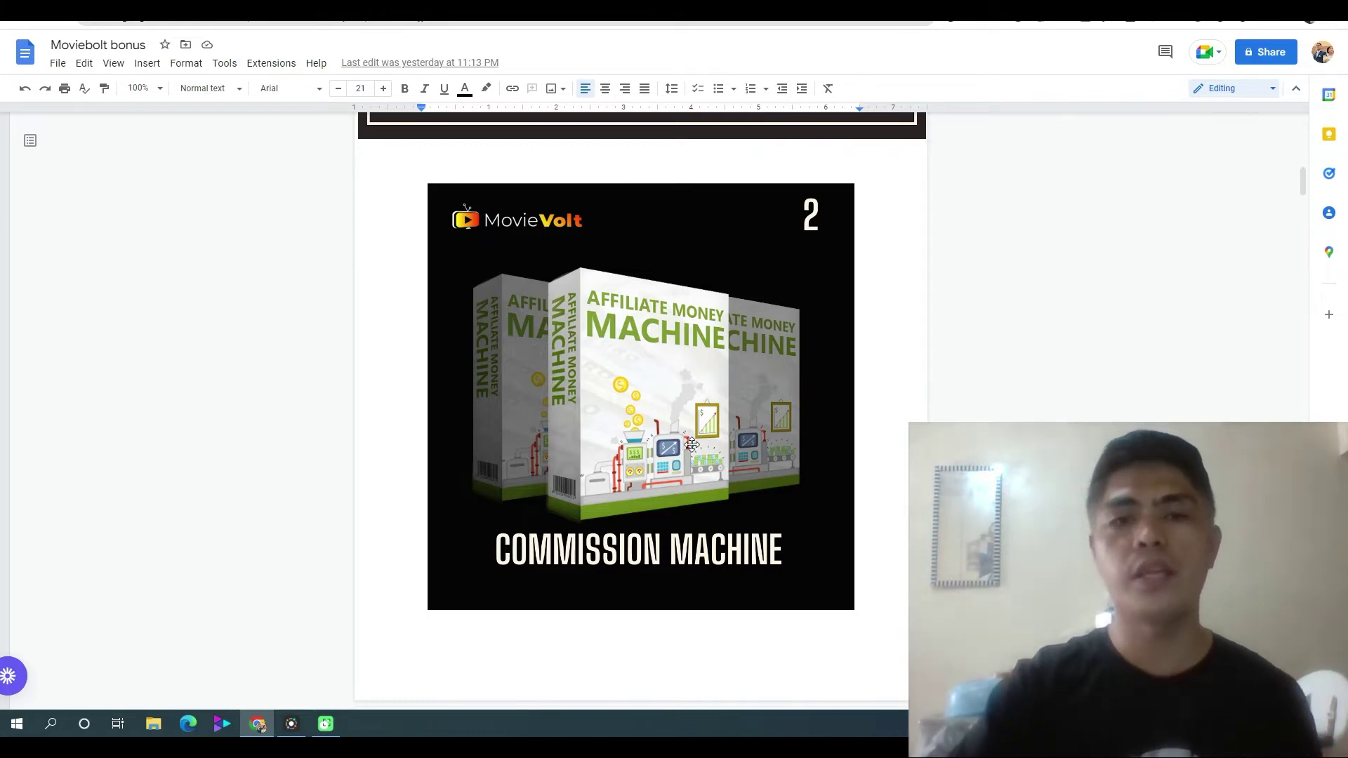
scroll(691, 443, down, 11)
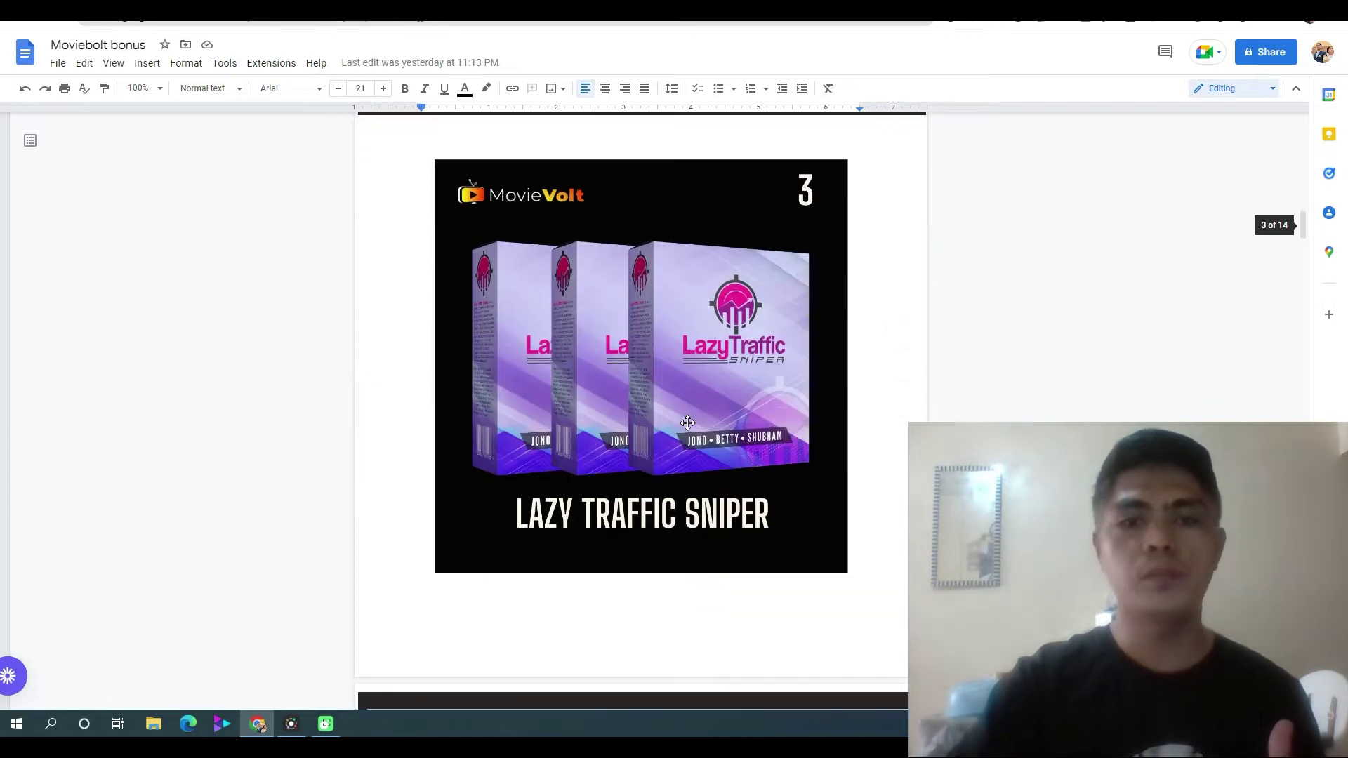
scroll(685, 421, up, 1)
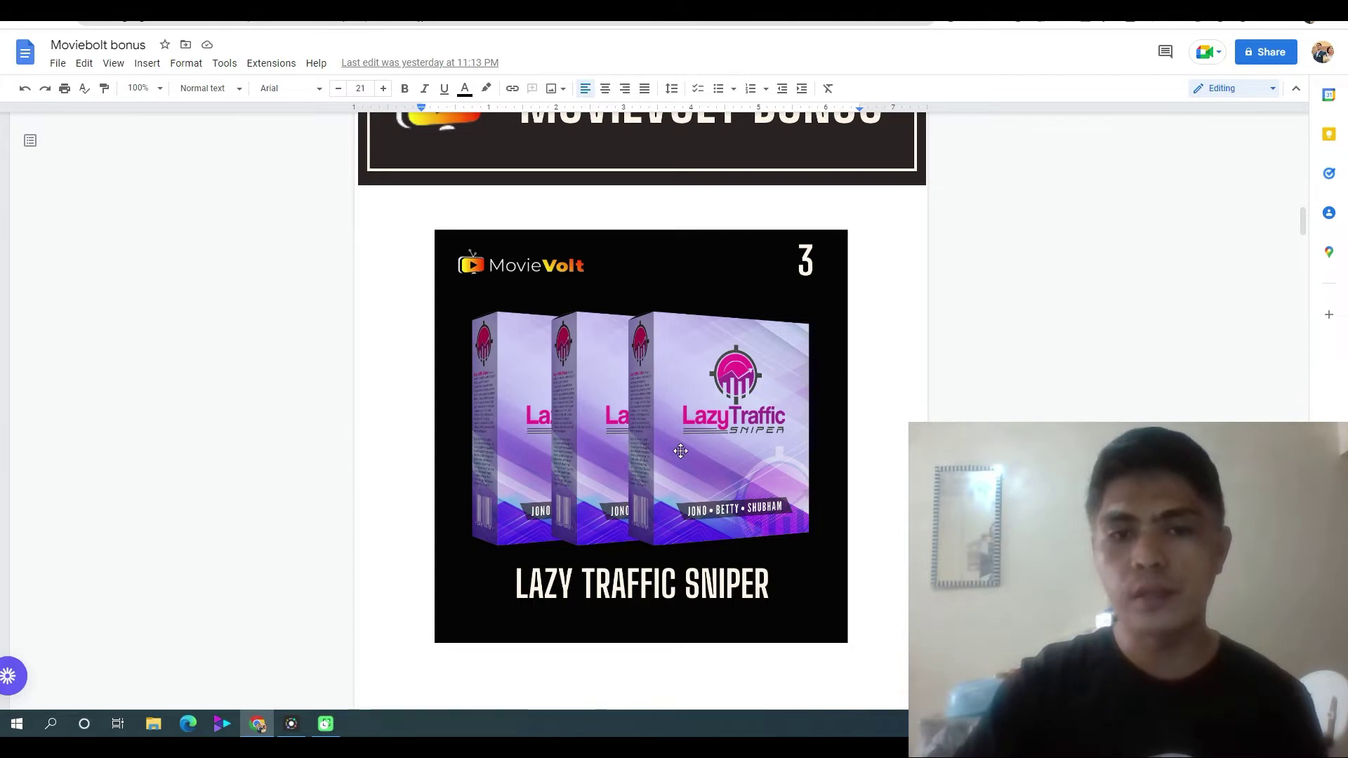
scroll(677, 421, down, 8)
scroll(616, 428, down, 3)
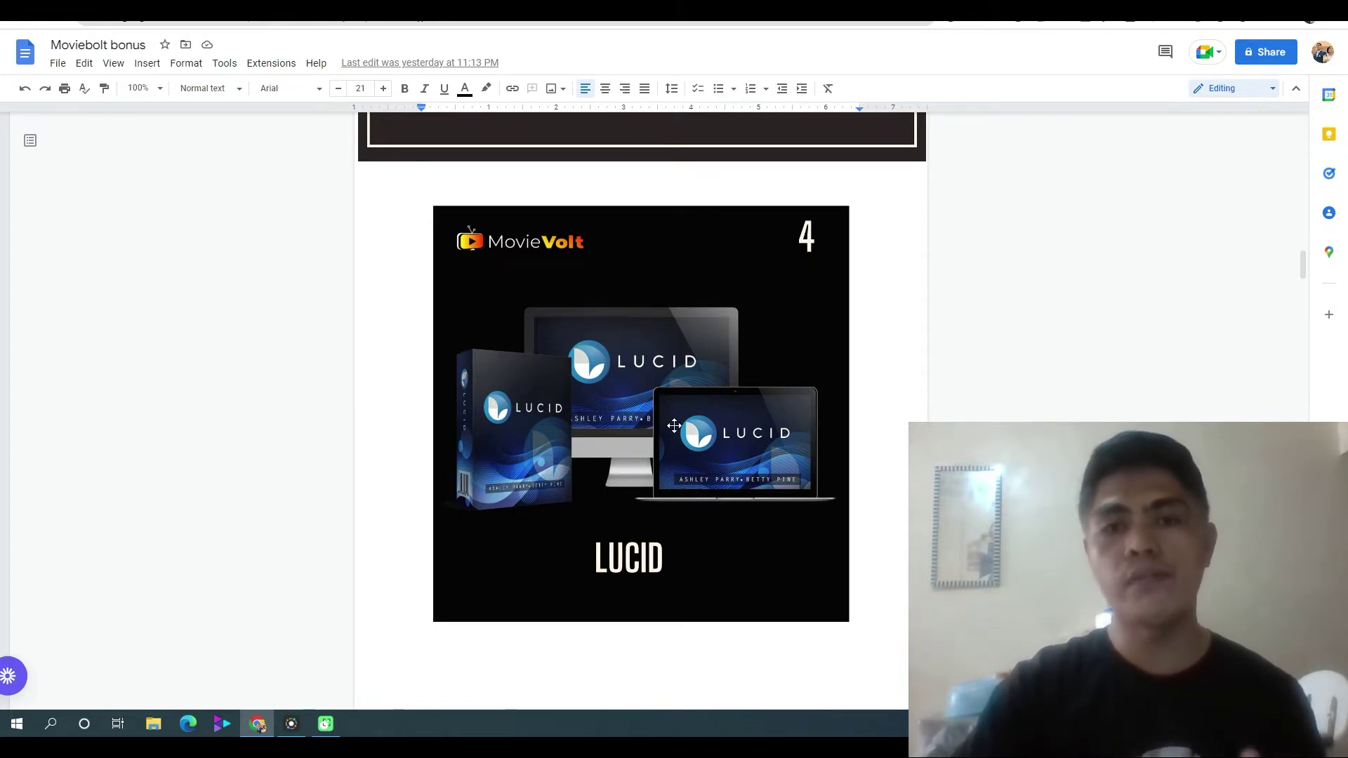
scroll(624, 420, down, 10)
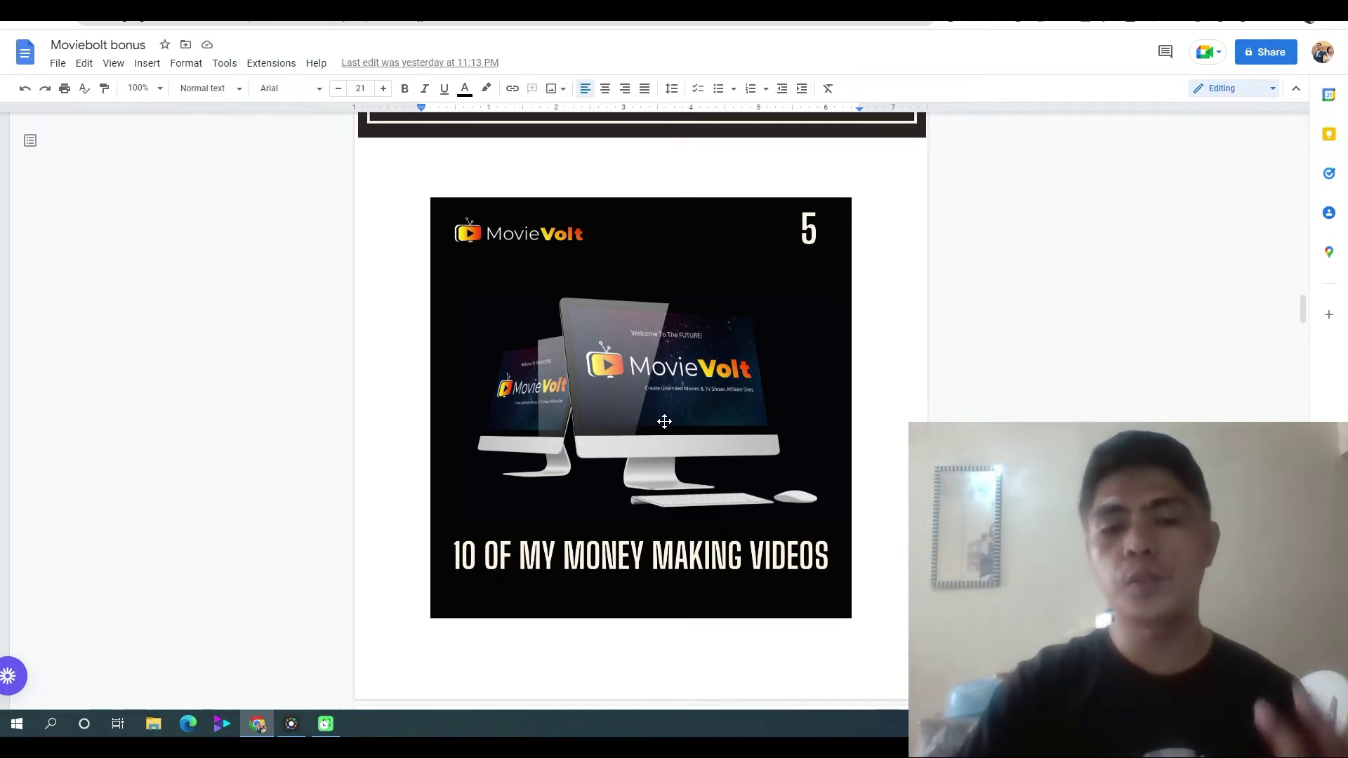
Scroll the bonus document to view bonus image 5.
scroll(664, 422, down, 6)
scroll(684, 413, up, 5)
scroll(712, 426, down, 7)
scroll(710, 424, up, 7)
scroll(619, 433, up, 12)
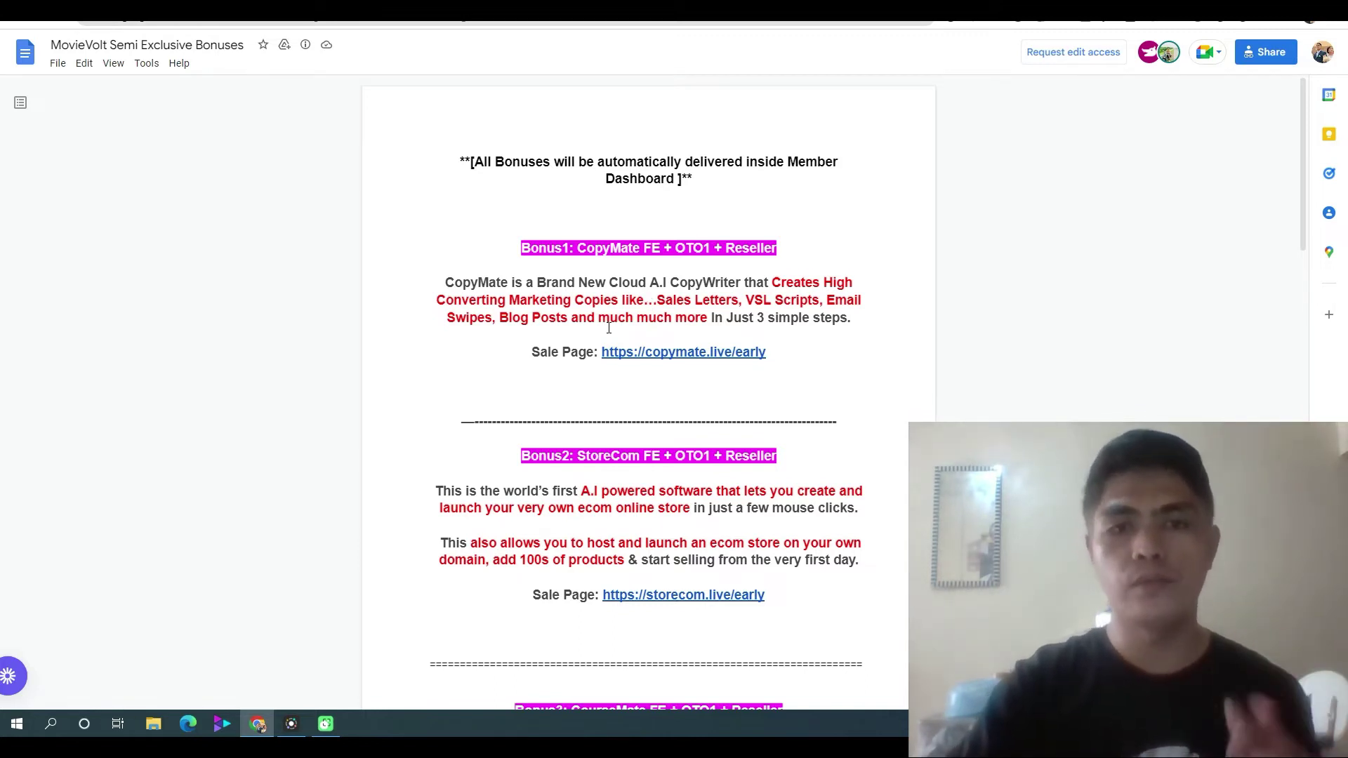
scroll(627, 330, down, 3)
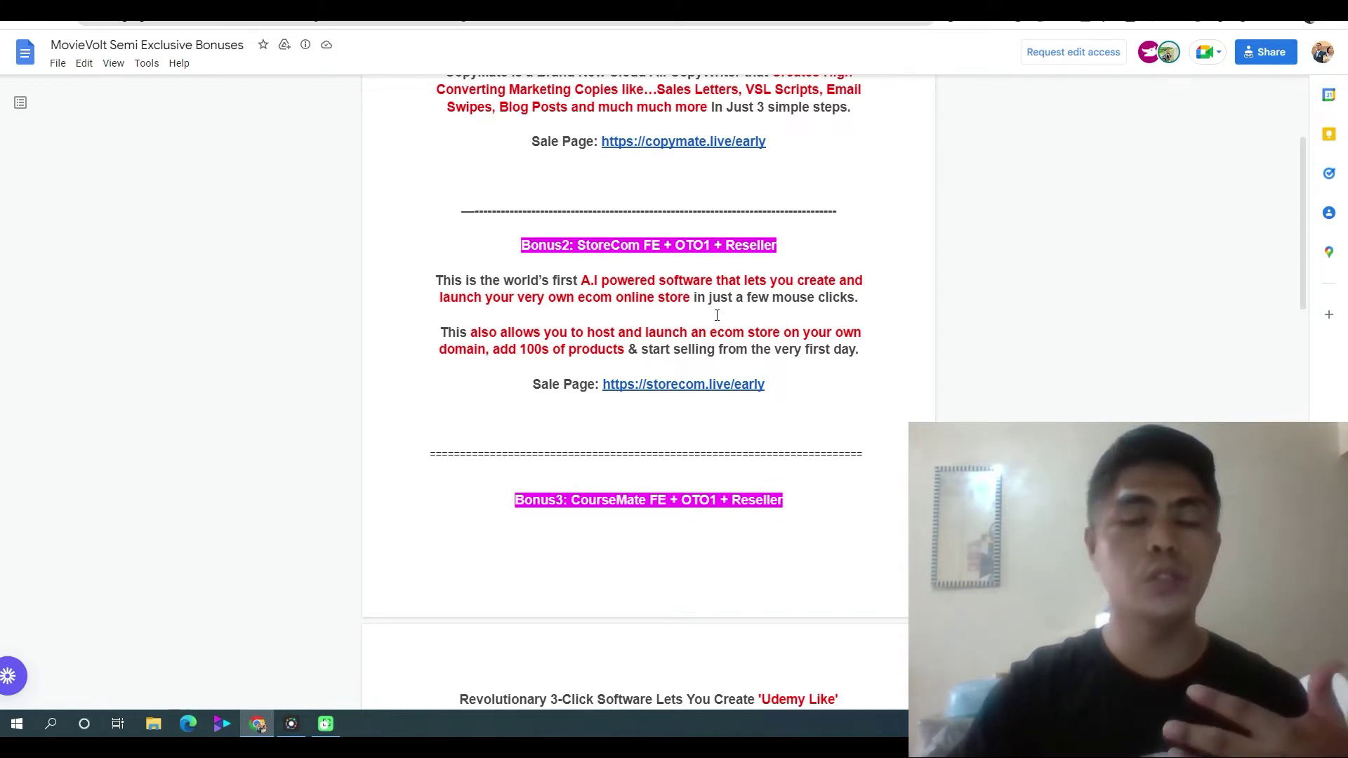
scroll(697, 319, down, 4)
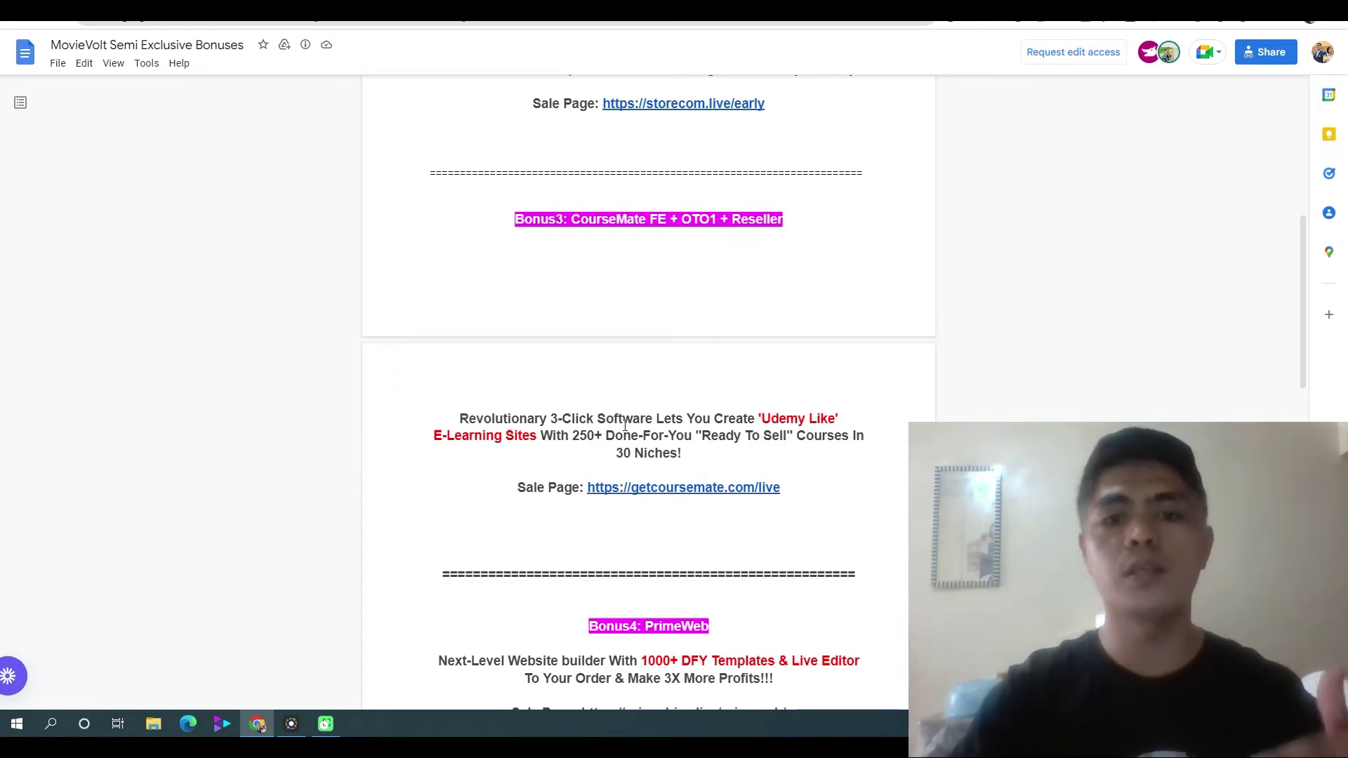
scroll(621, 421, down, 5)
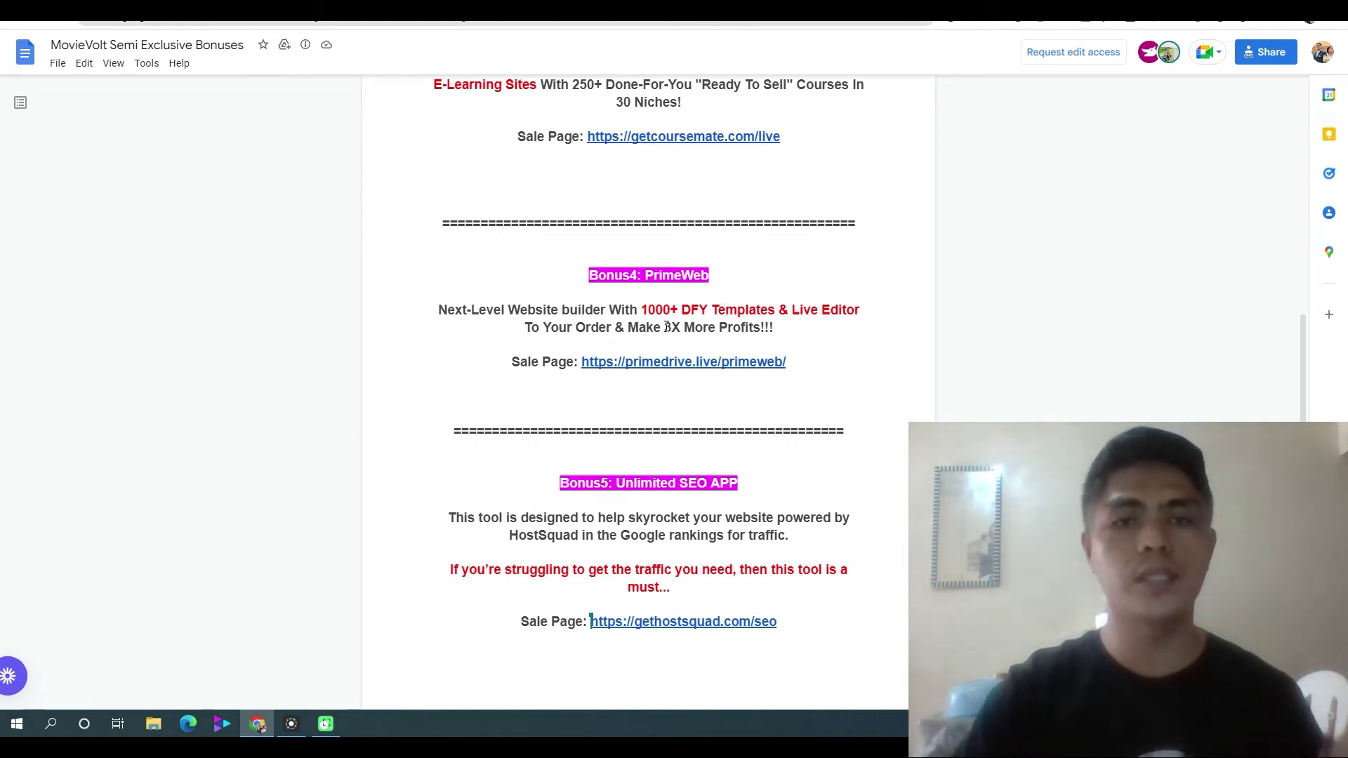
scroll(695, 316, down, 4)
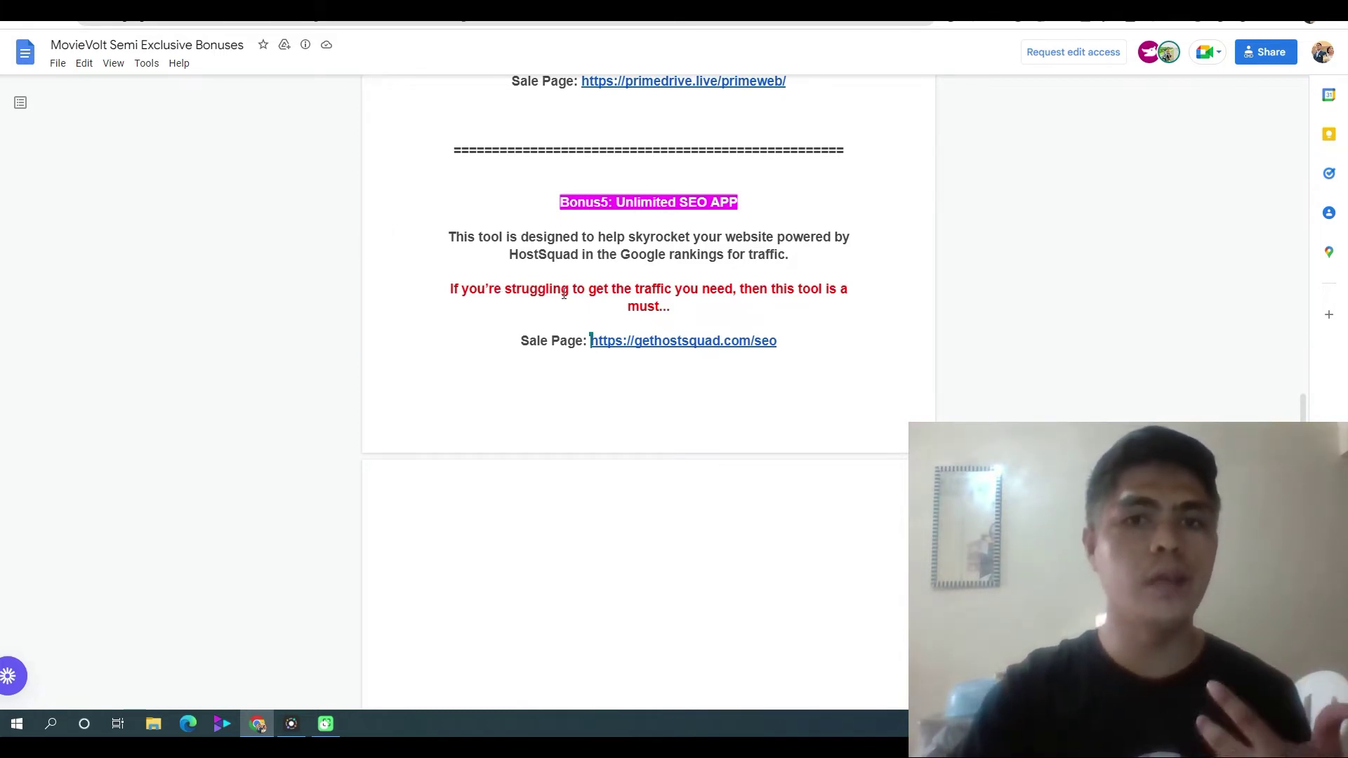
scroll(590, 323, up, 1)
scroll(610, 350, up, 15)
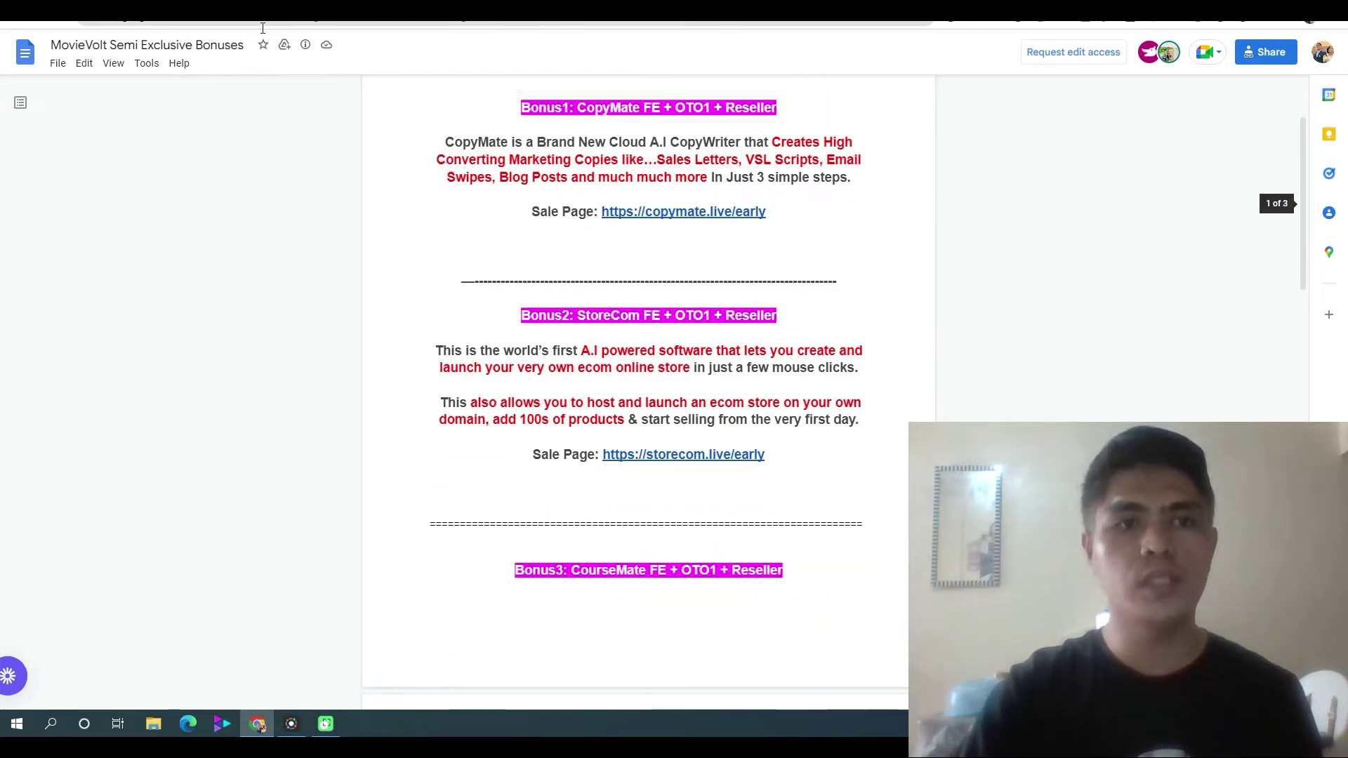
Reopen the Moviebolt bonus document via the dashboard's Bonus link and scroll back to bonus 1.
click(262, 18)
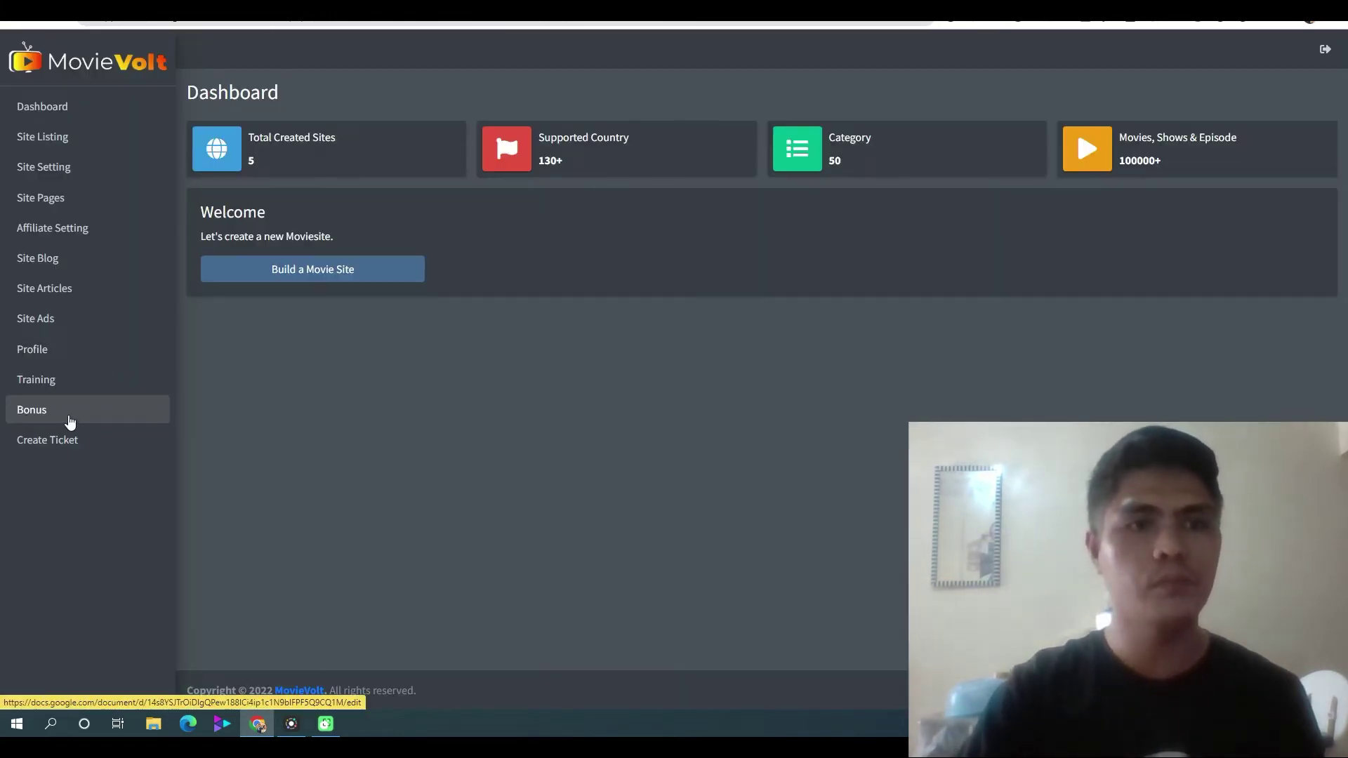
click(70, 421)
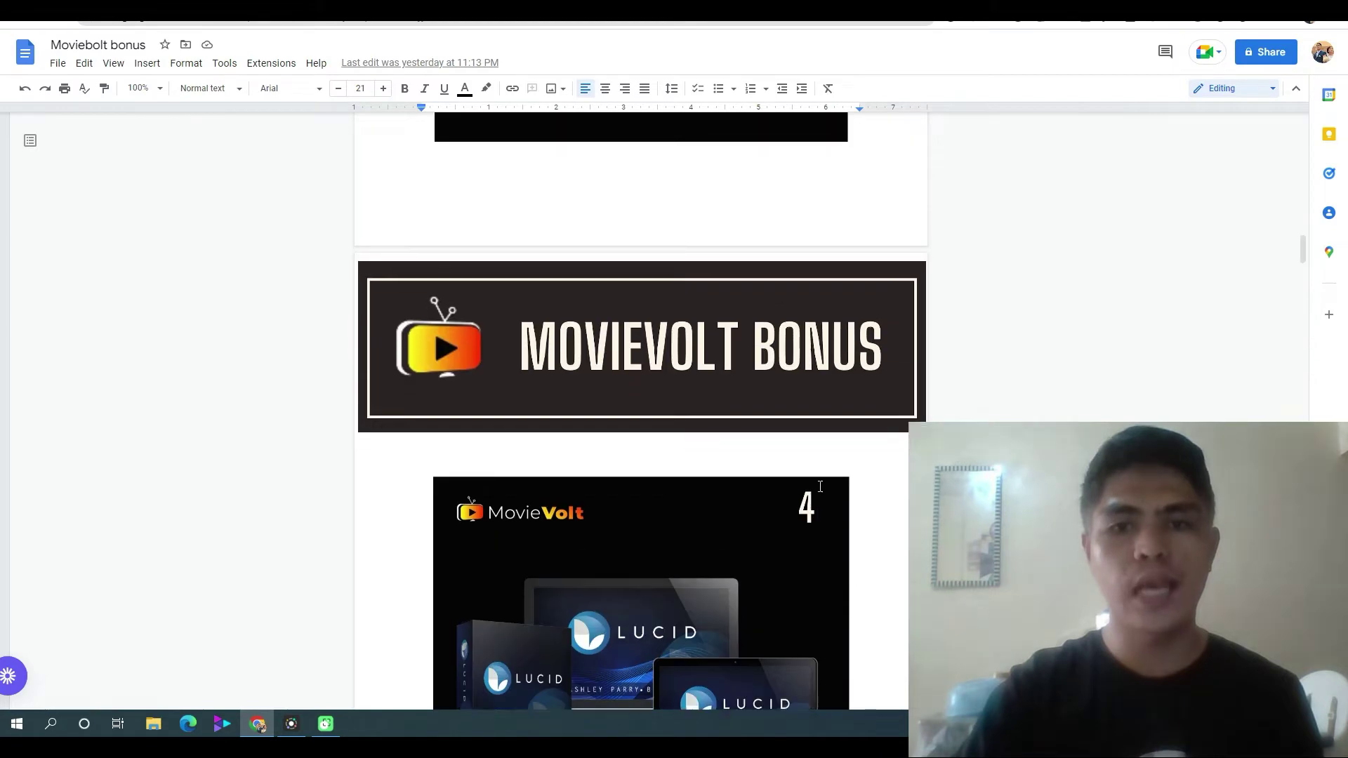
scroll(820, 486, up, 10)
scroll(839, 478, up, 15)
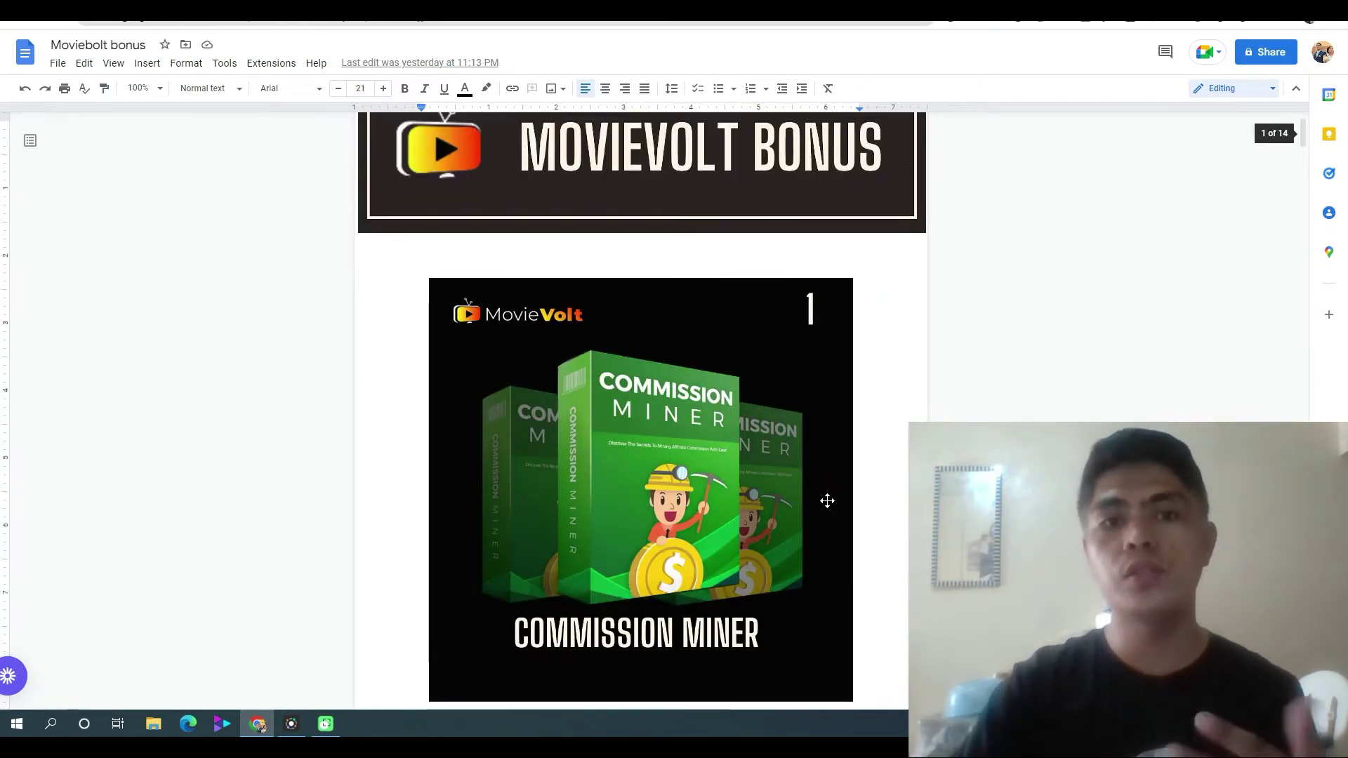
scroll(825, 501, up, 1)
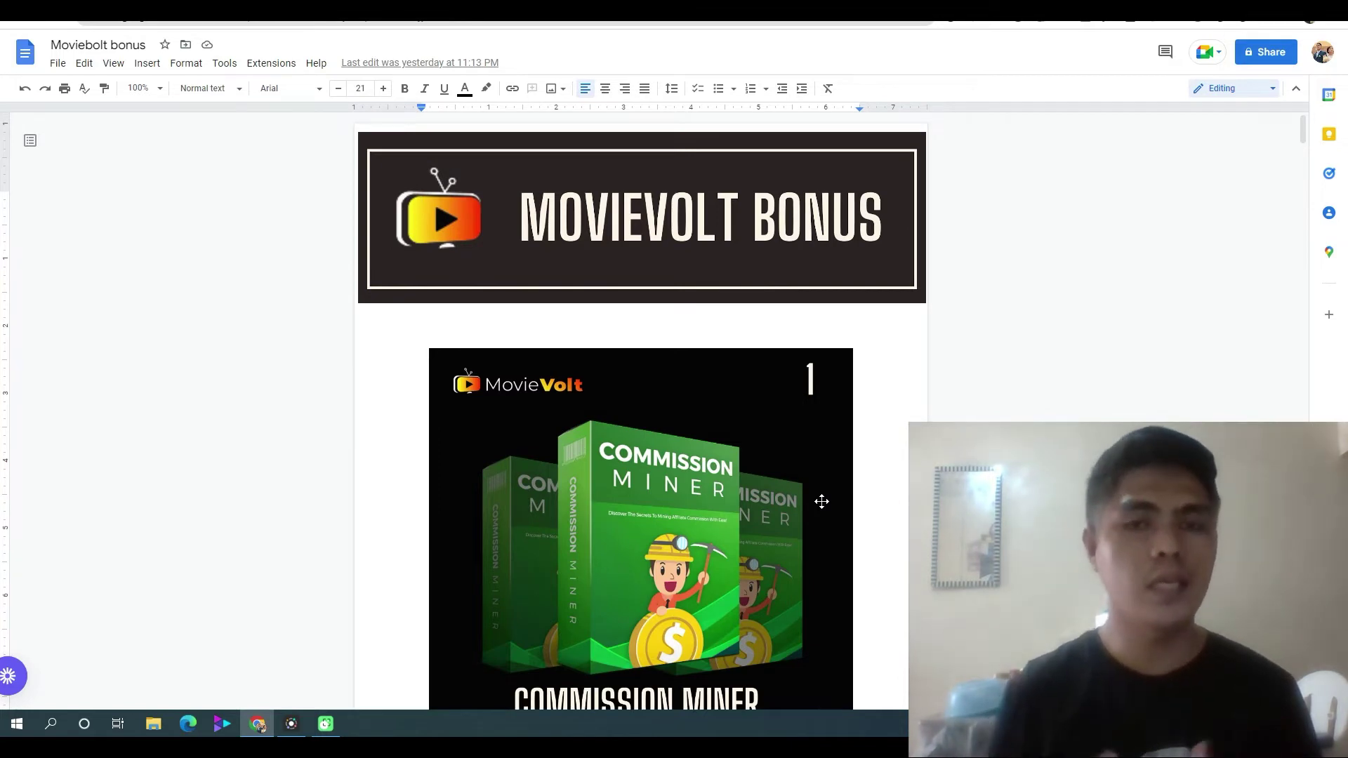